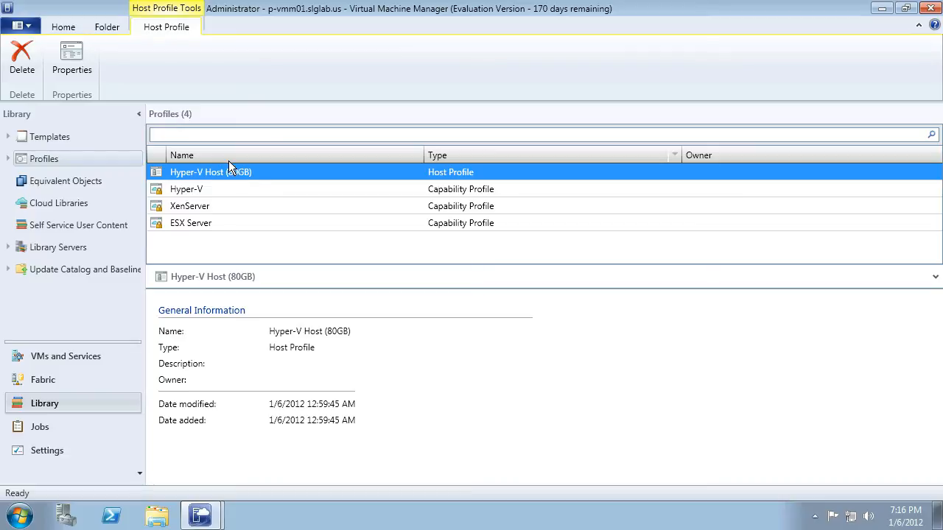
- Create a new host profile named "Hyper-V Host (50GB)" and proceed to its OS image settings
left_click(68, 28)
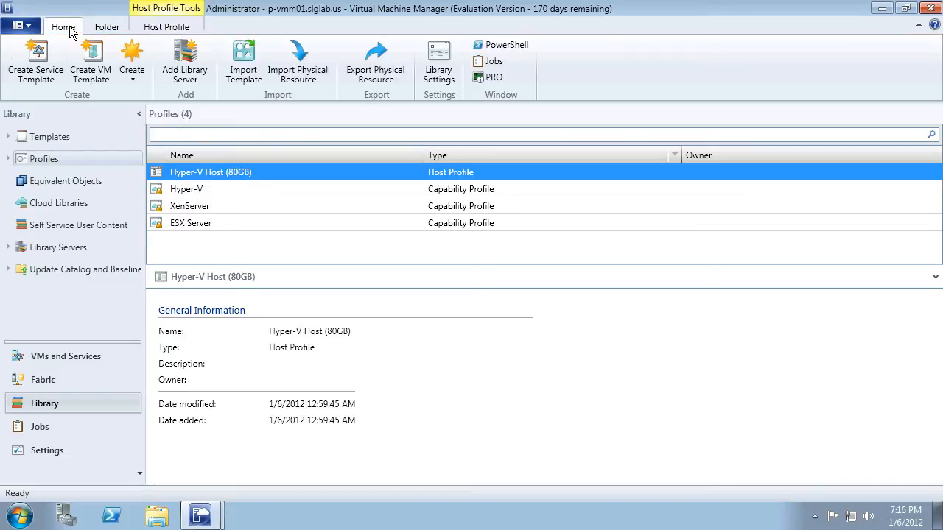
left_click(131, 76)
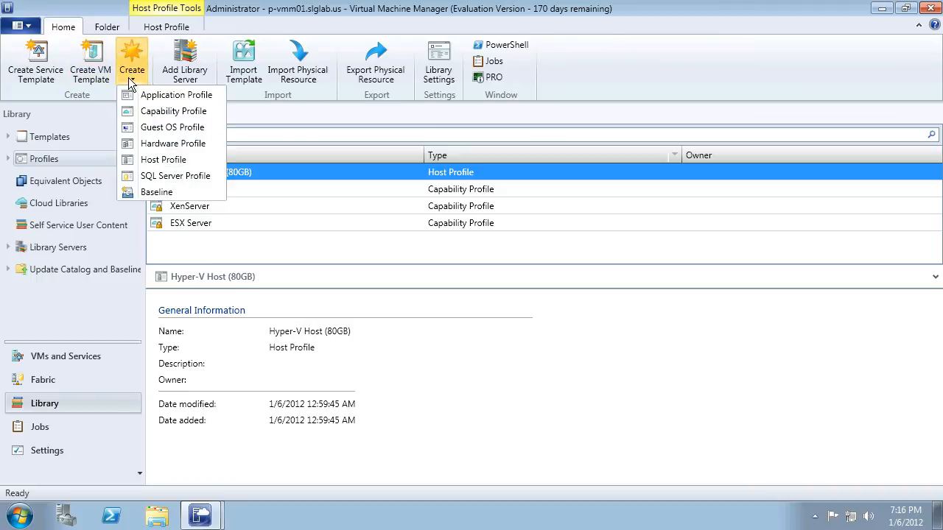
left_click(143, 161)
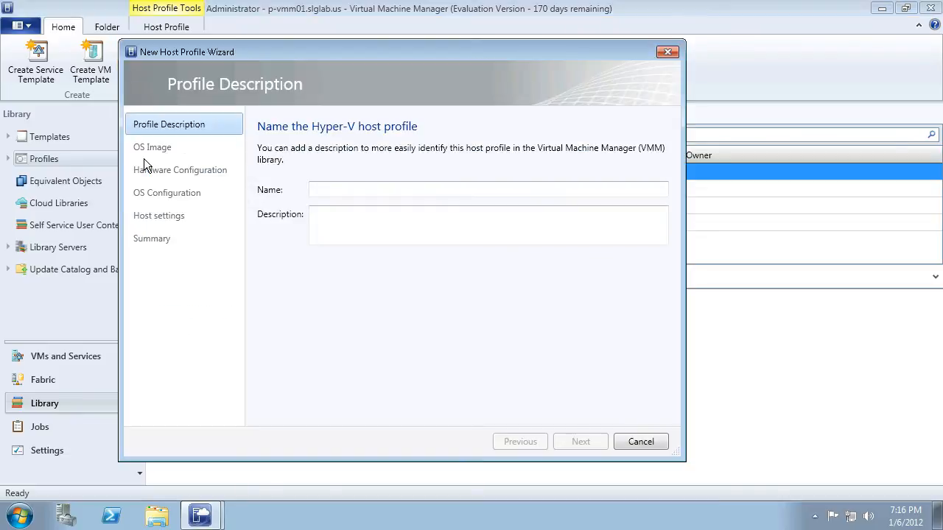
left_click(391, 189)
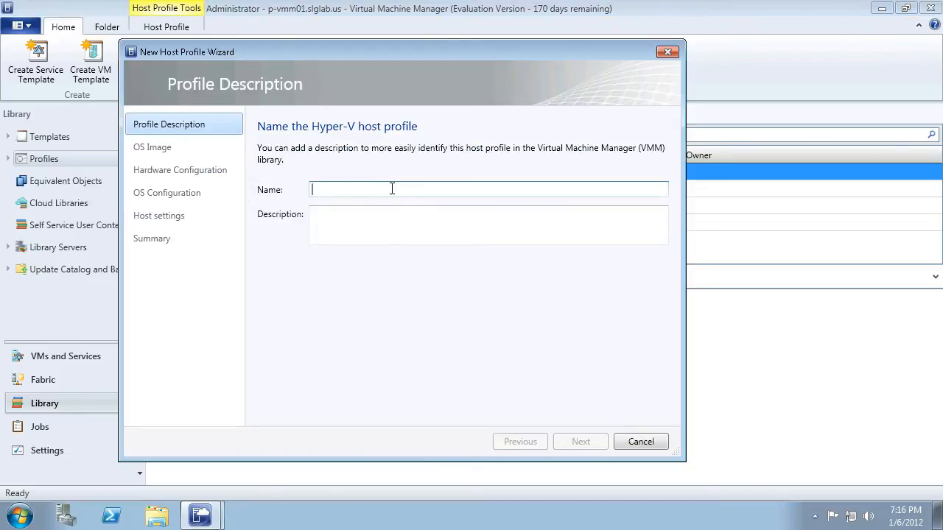
type("Hyper-V")
key("BackSpace")
key("BackSpace")
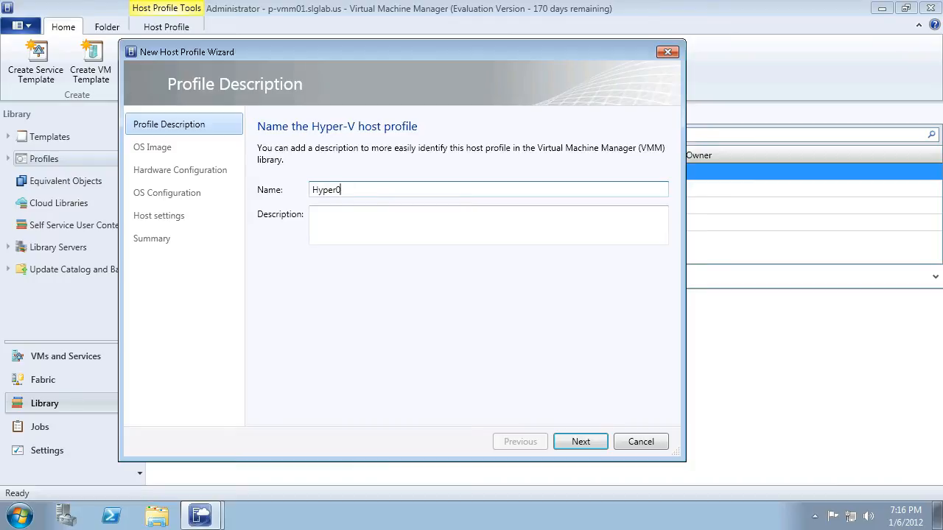
type("-V Host (50GB)")
left_click(582, 442)
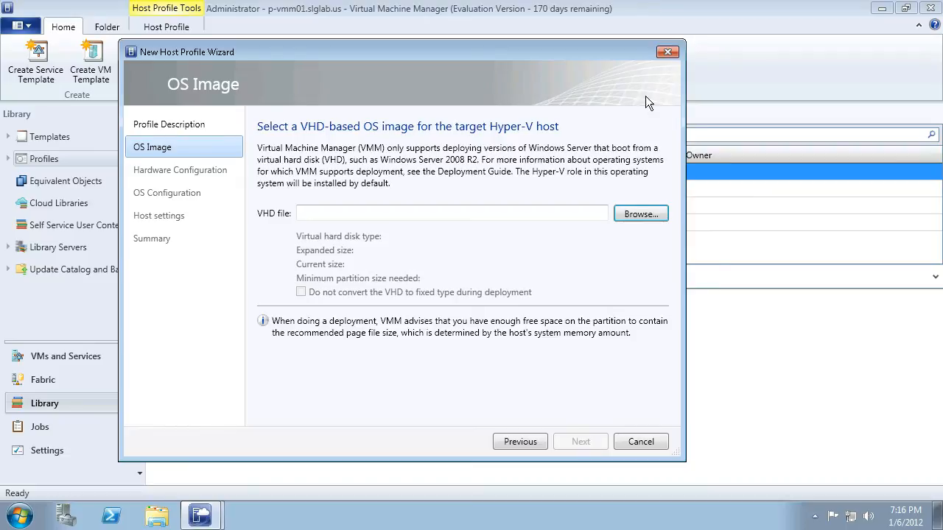
- Choose W08R2-SP1-QFE-Hosts-50GB.vhd as the profile's OS image and proceed to the hardware configuration
left_click(634, 214)
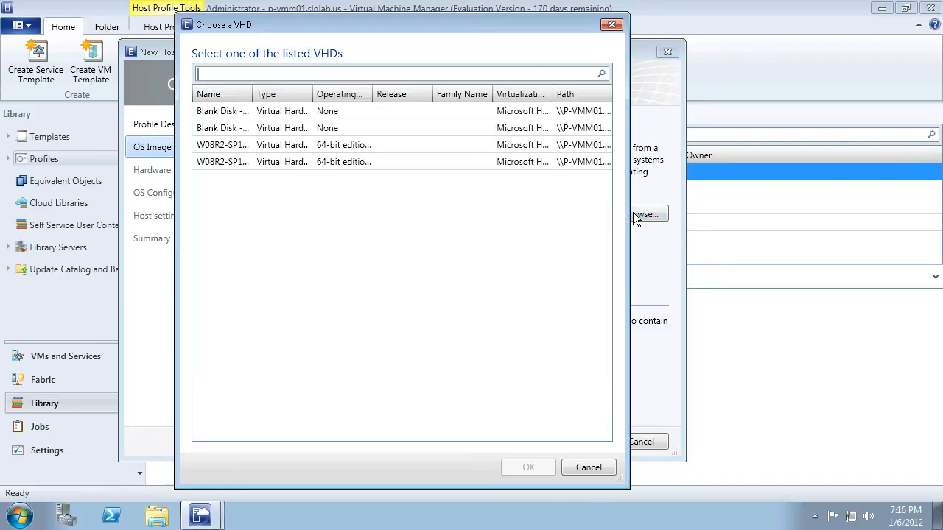
double_click(253, 95)
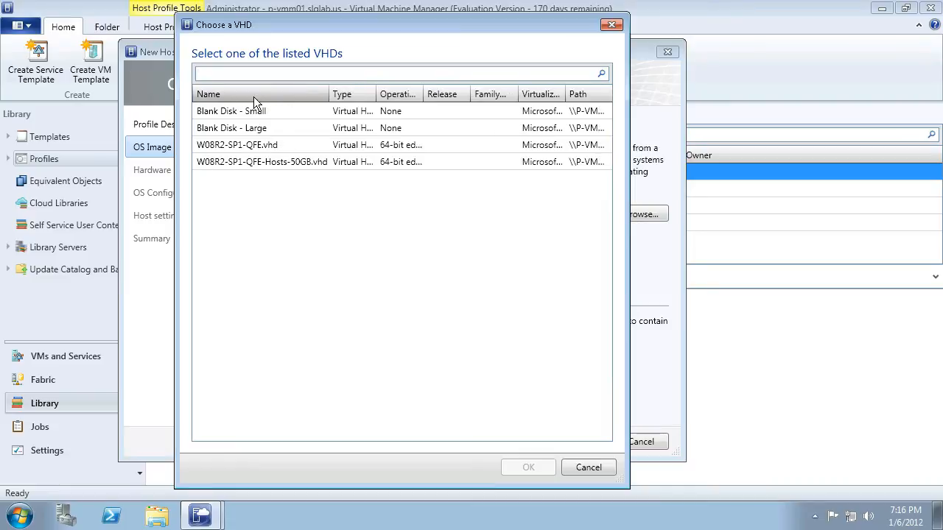
left_click(298, 164)
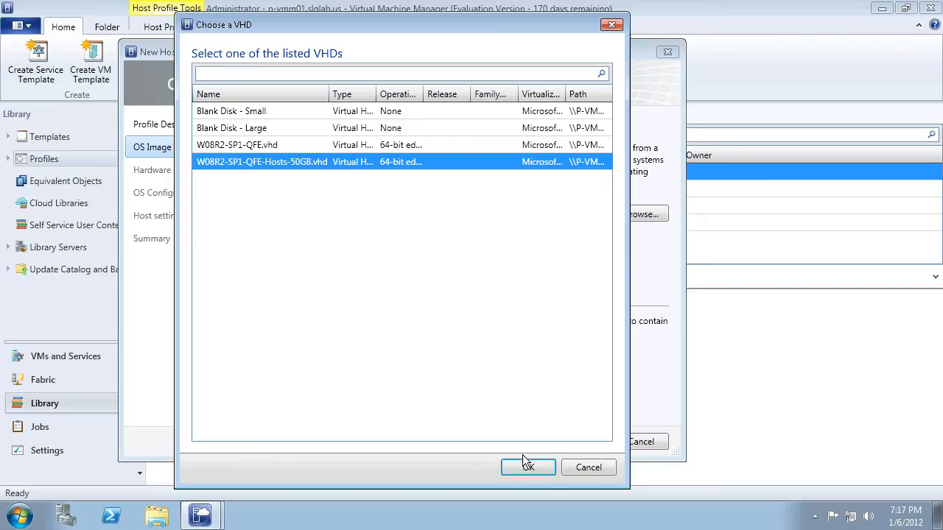
left_click(531, 471)
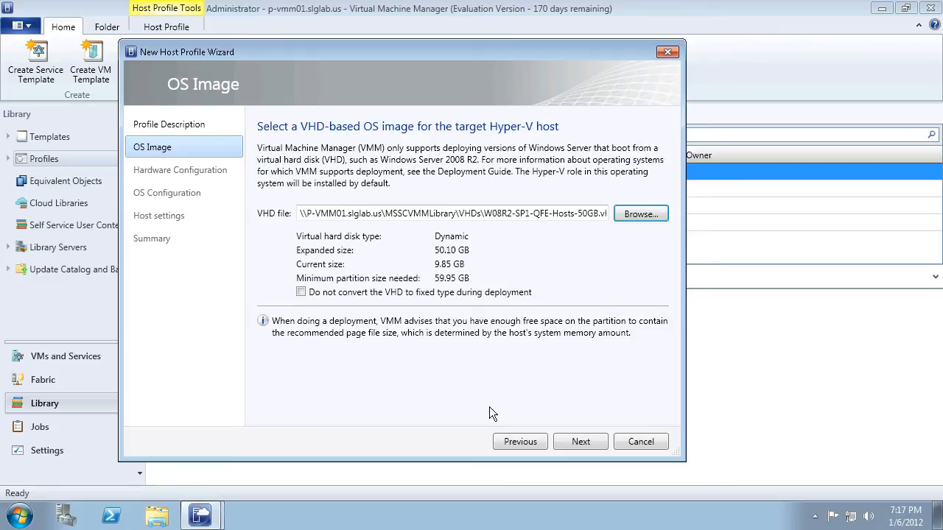
left_click(562, 444)
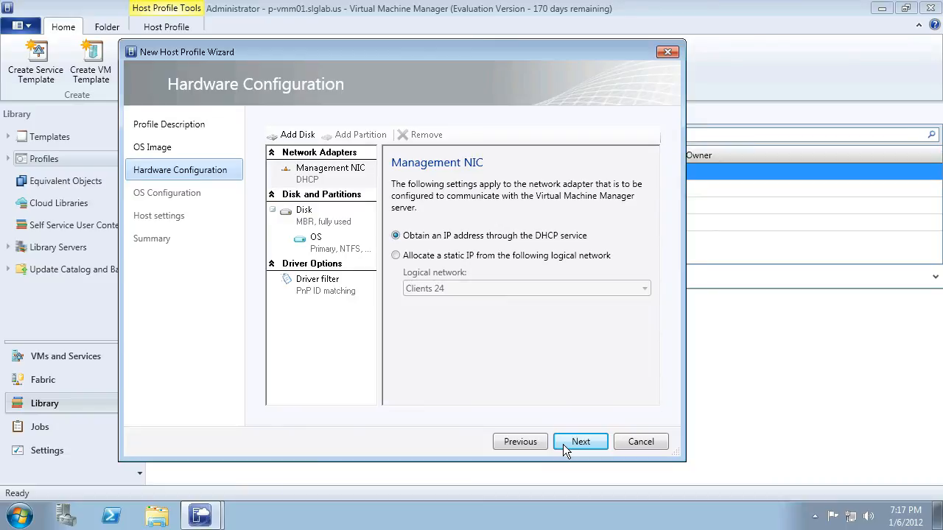
left_click(477, 257)
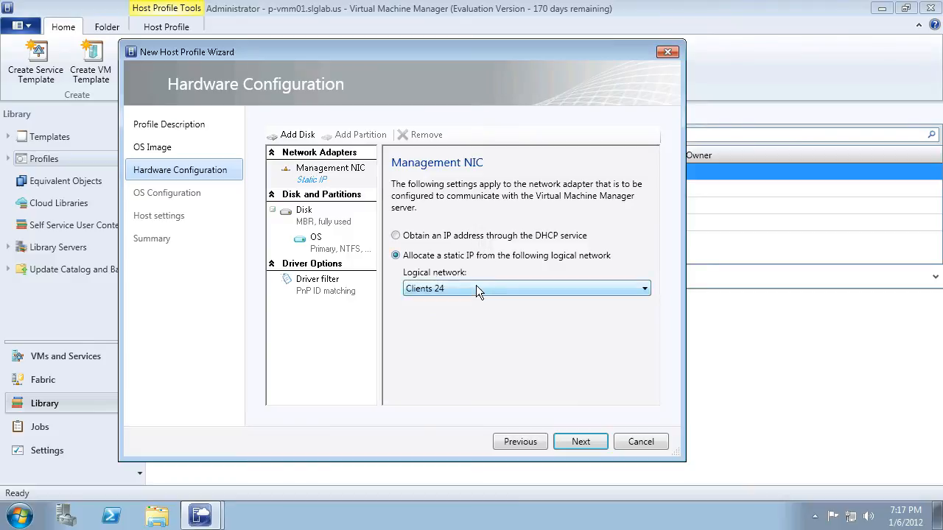
left_click(476, 285)
left_click(476, 288)
left_click(396, 236)
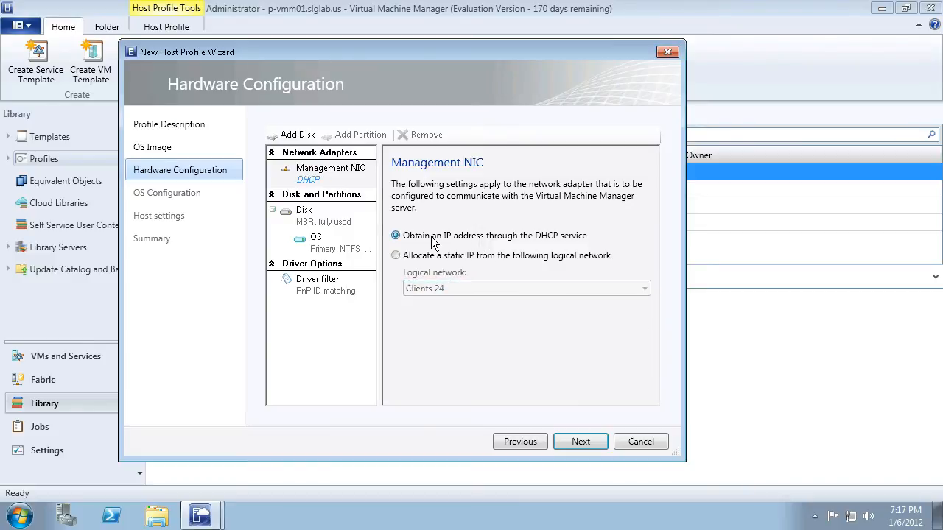
- Review the disk partitioning scheme, OS partition and driver filter, accept their defaults and proceed to the OS configuration
left_click(331, 217)
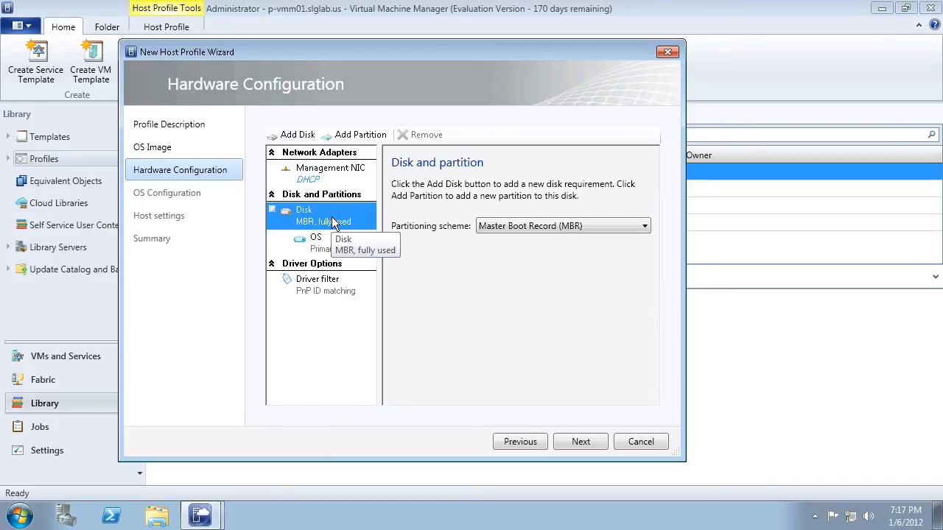
left_click(512, 223)
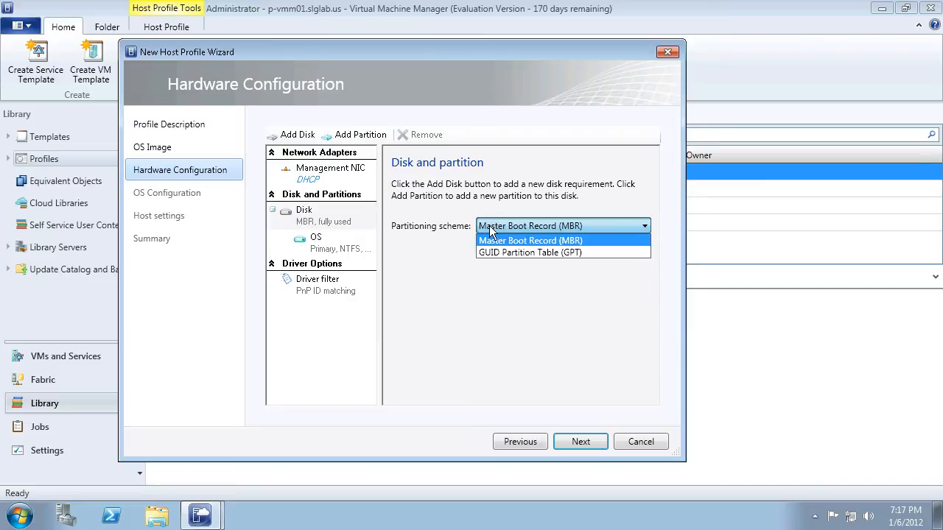
left_click(489, 226)
left_click(334, 240)
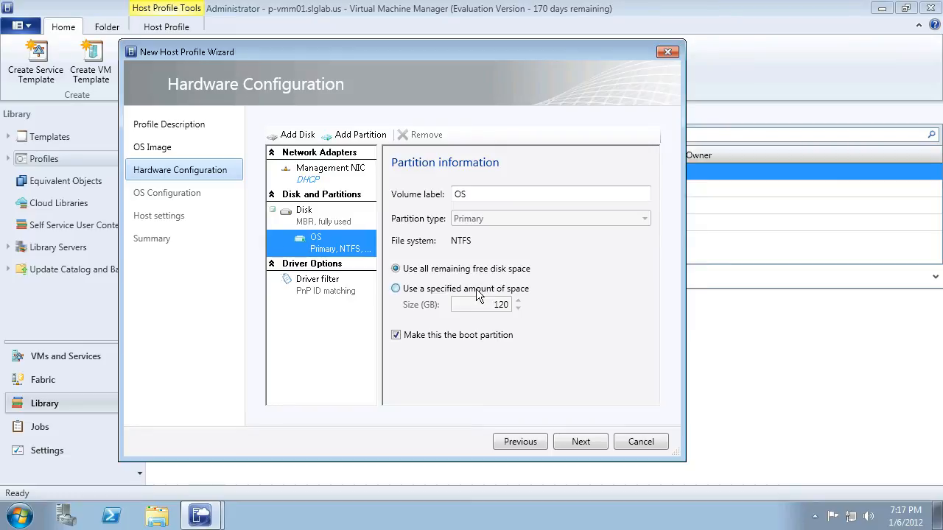
left_click(341, 296)
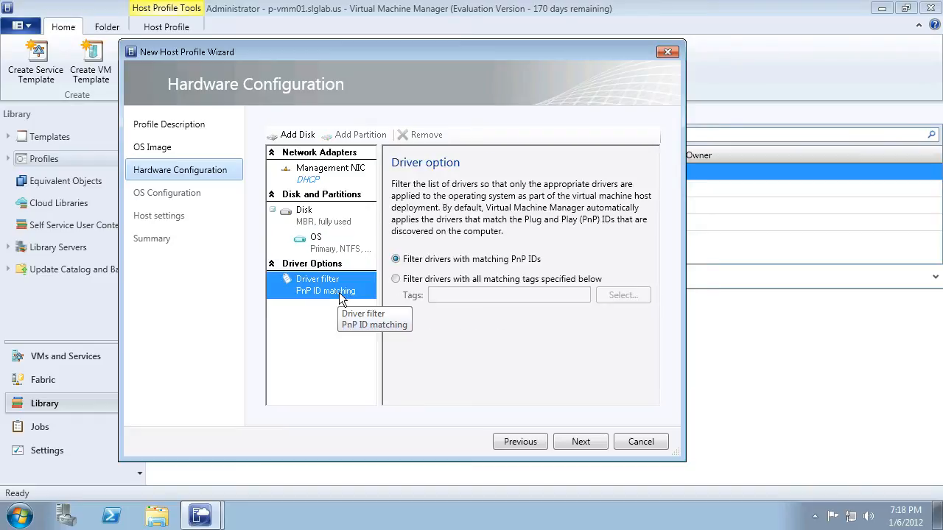
left_click(573, 447)
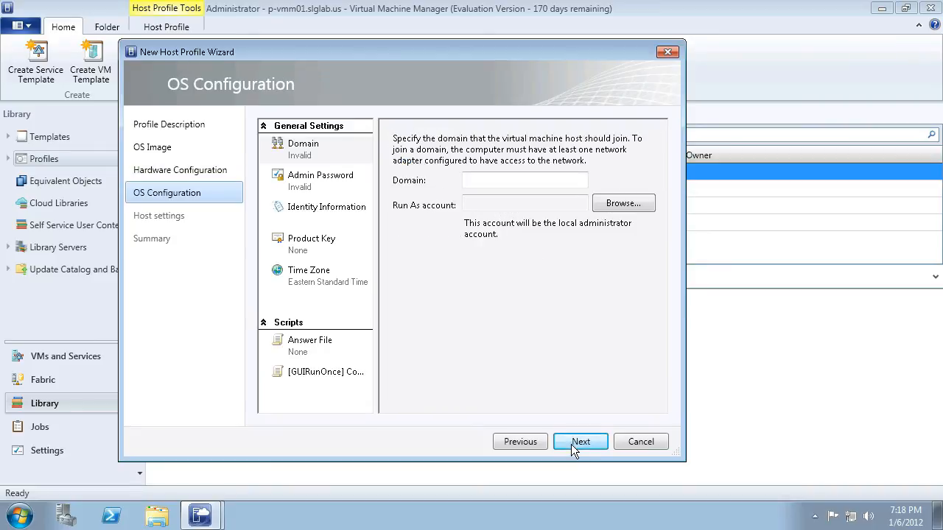
- Set the domain to join to slglab.us and use VMM Updates as the Run As account
left_click(474, 181)
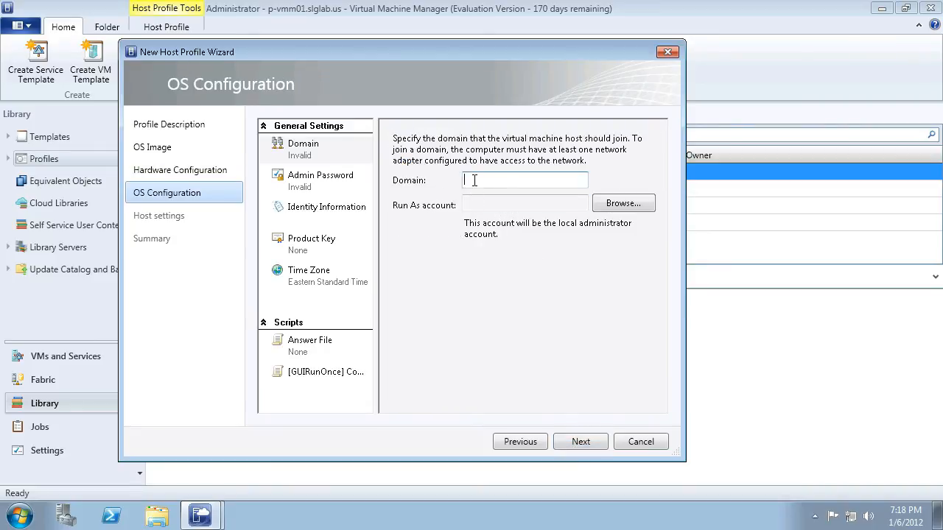
type("slglab.us")
left_click(619, 203)
double_click(356, 257)
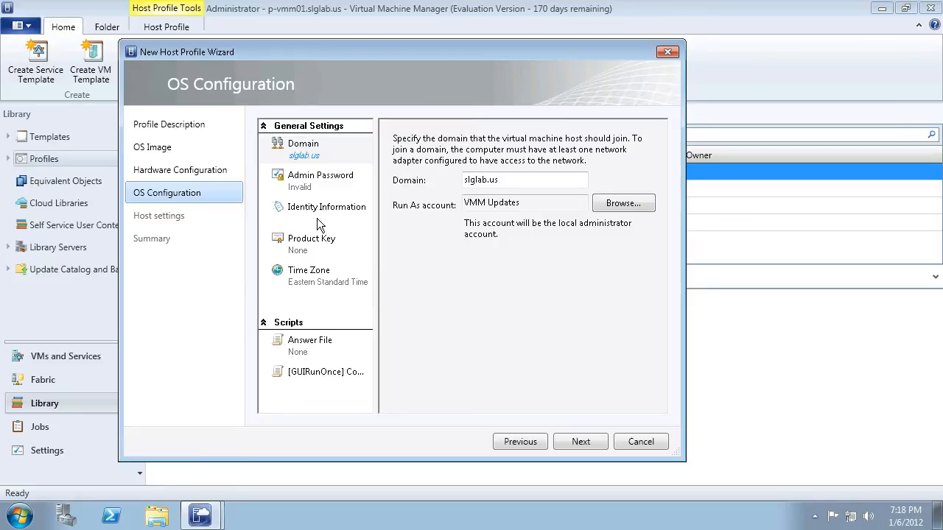
- Enter and confirm the local administrator account password
left_click(309, 182)
left_click(482, 160)
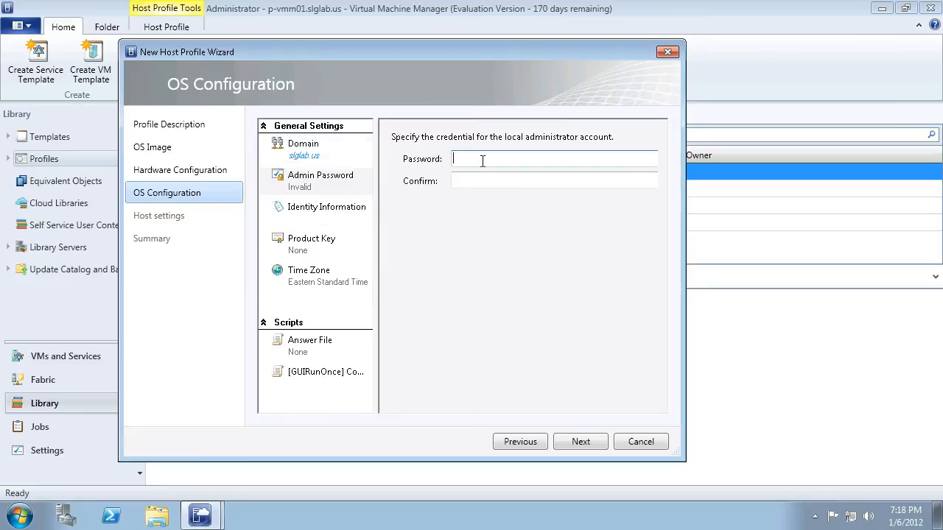
type("••••••••••")
key("Tab")
type("••••••••••")
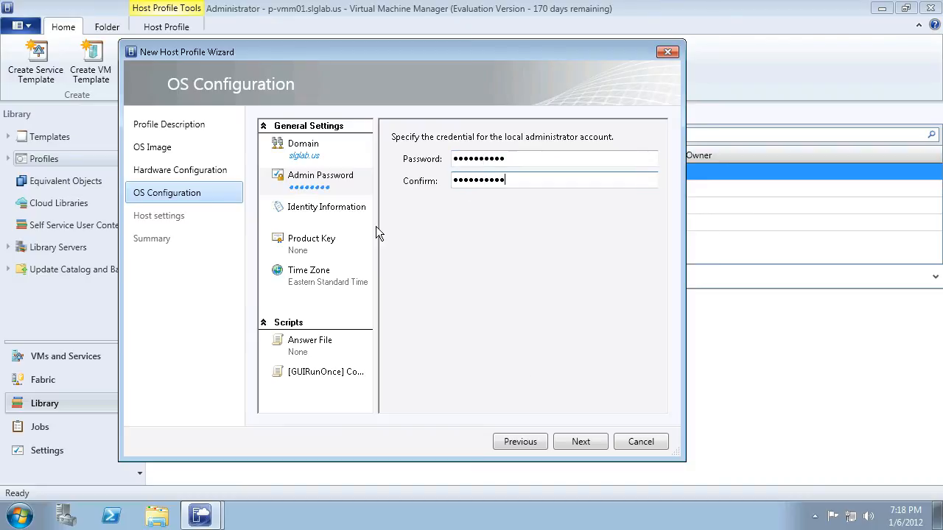
- Fill in the identity information with the full name and the organization name SLG Lab
left_click(339, 214)
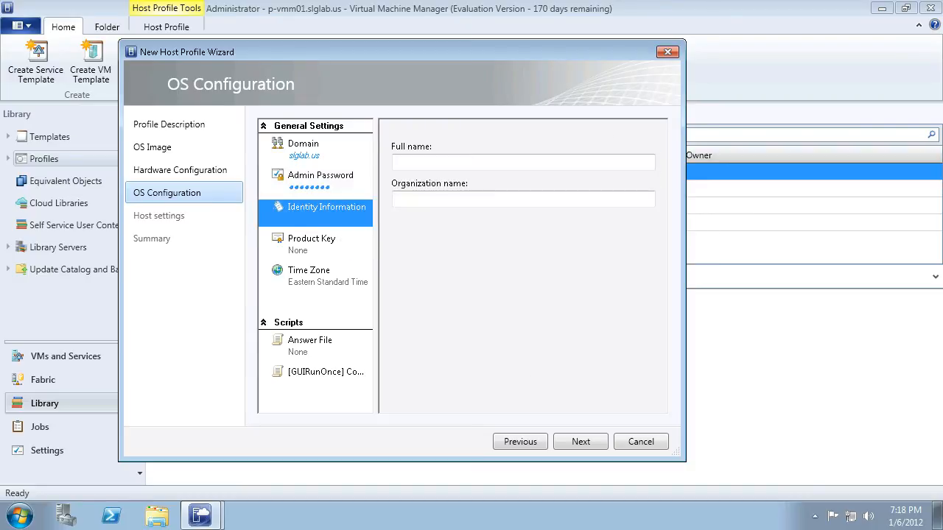
left_click(445, 163)
type("SLGLA")
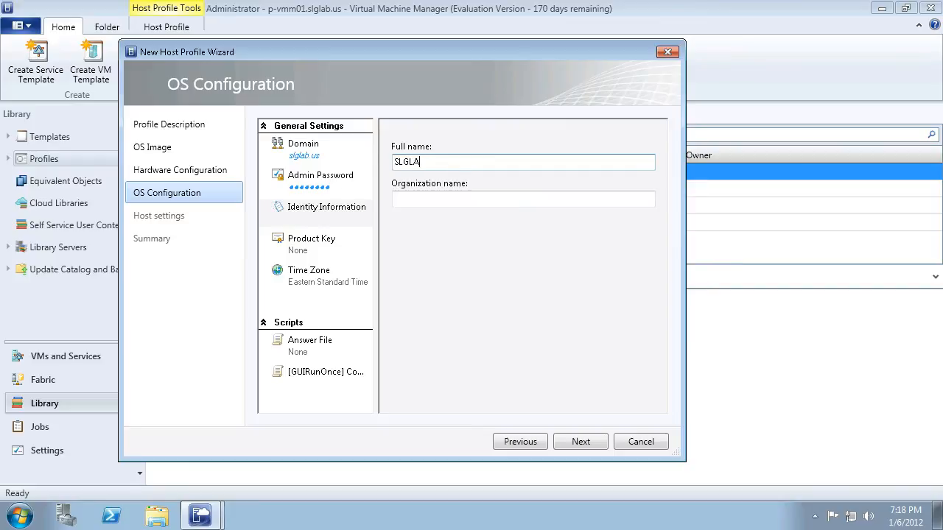
key("BackSpace")
key("BackSpace")
type("STU")
key("Tab")
type("SLG Lab")
- Paste the Windows product key into the profile's OS configuration
left_click(284, 245)
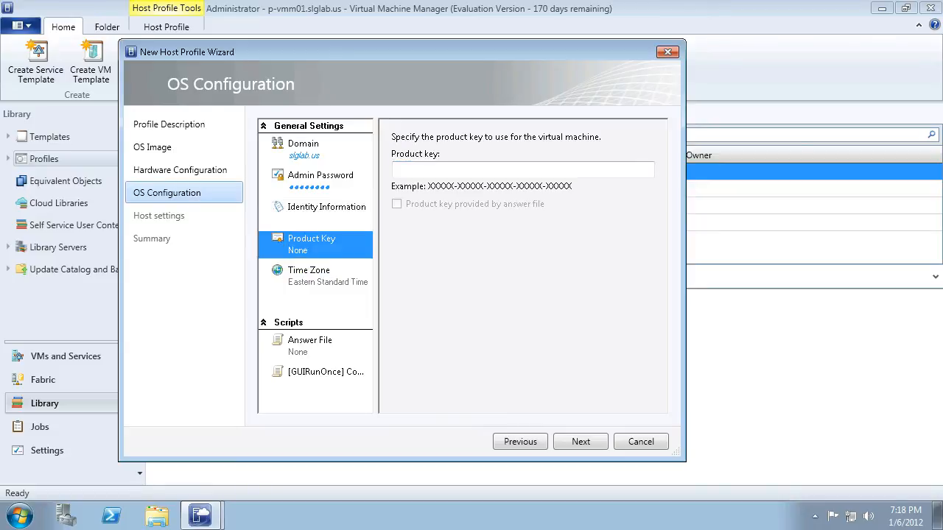
left_click(430, 172)
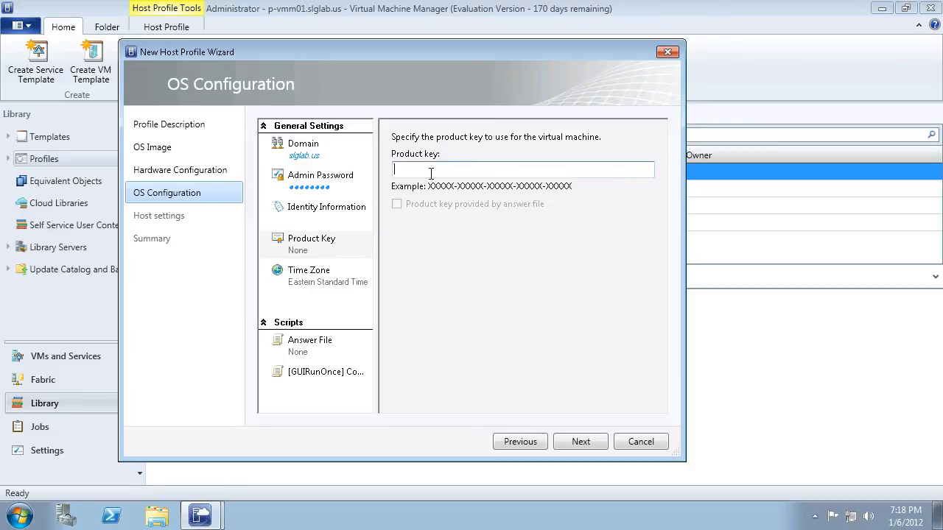
key("ctrl+v")
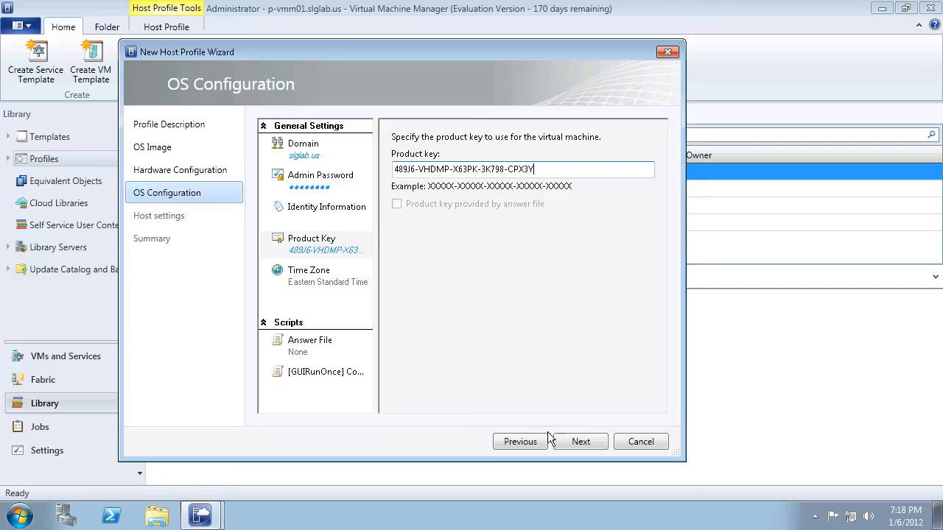
- Skip adding virtual machine placement paths and finish creating the host profile
left_click(562, 446)
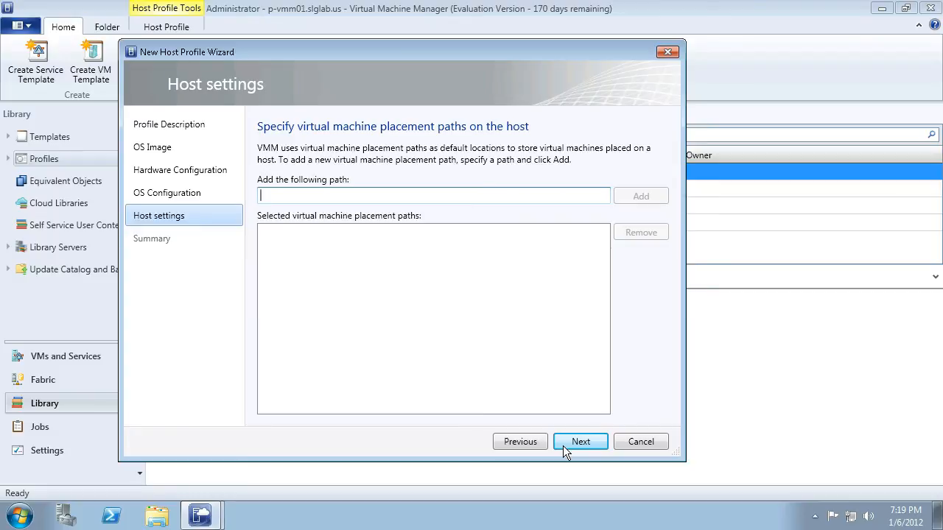
left_click(574, 440)
left_click(579, 442)
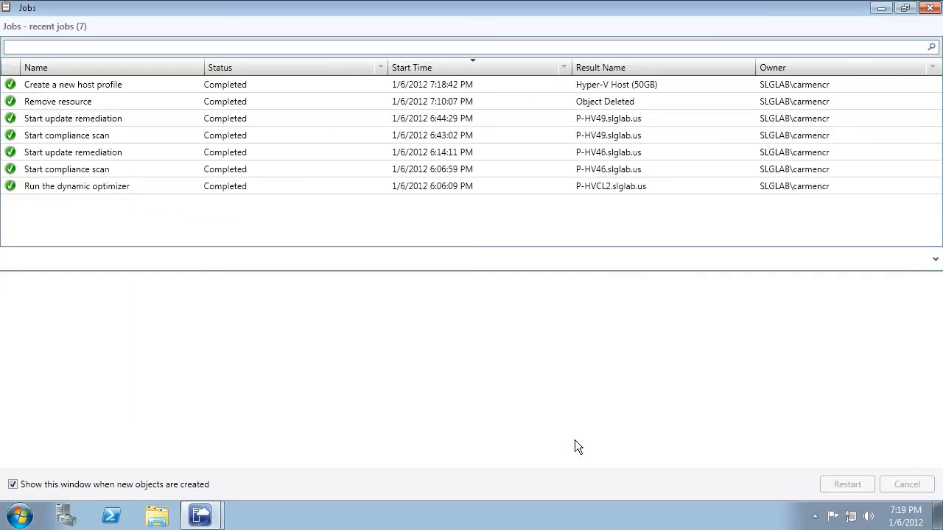
- Examine the host profile creation job's details and the Hyper-V Host (50GB) entry in the library profiles
left_click(272, 84)
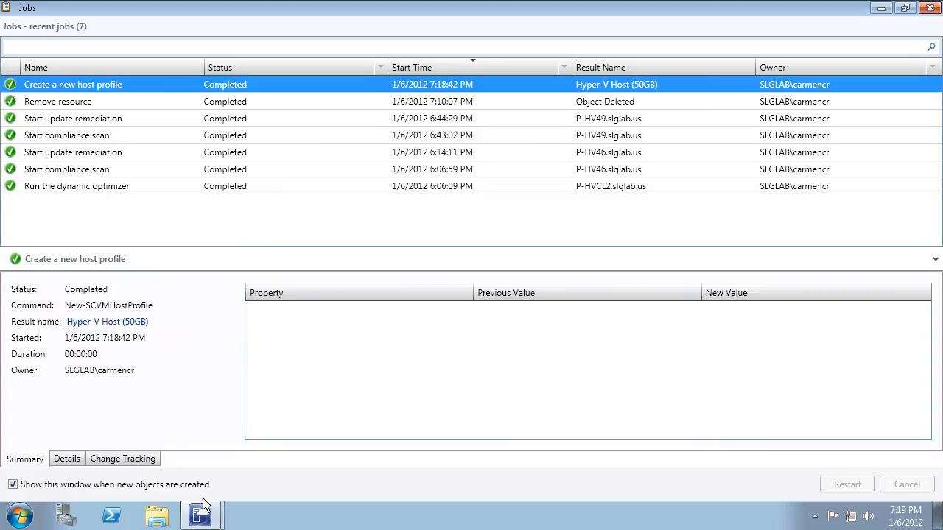
mouse_move(200, 515)
left_click(183, 460)
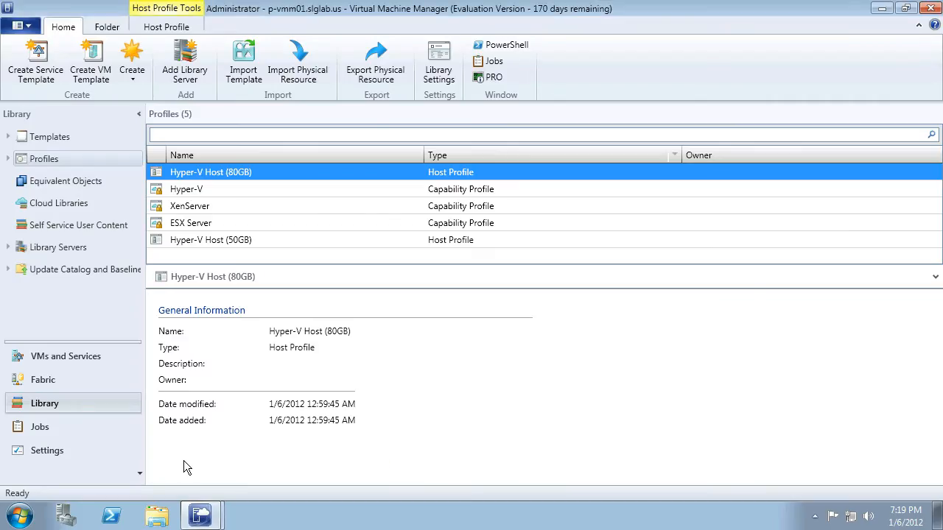
left_click(208, 241)
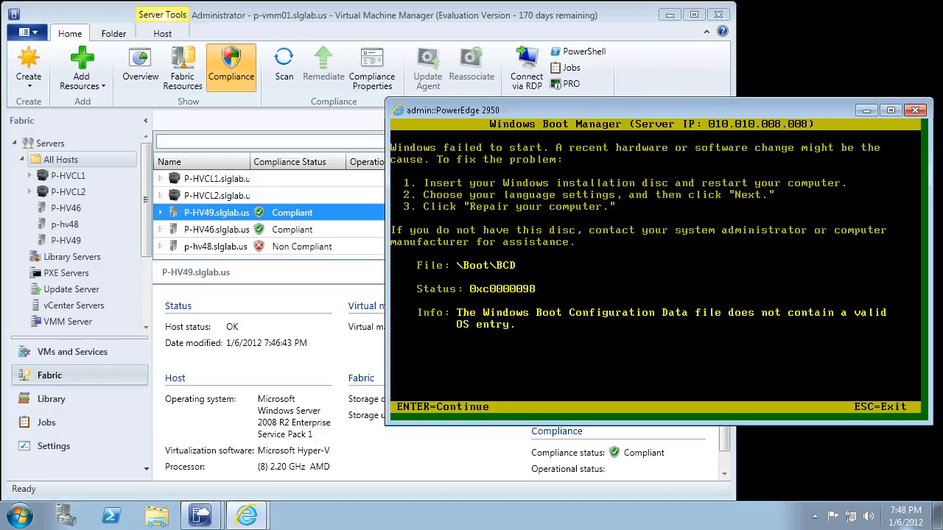
- Start adding Hyper-V hosts to the fabric, with physical computers to be provisioned as virtual machine hosts as the resource location
left_click(441, 21)
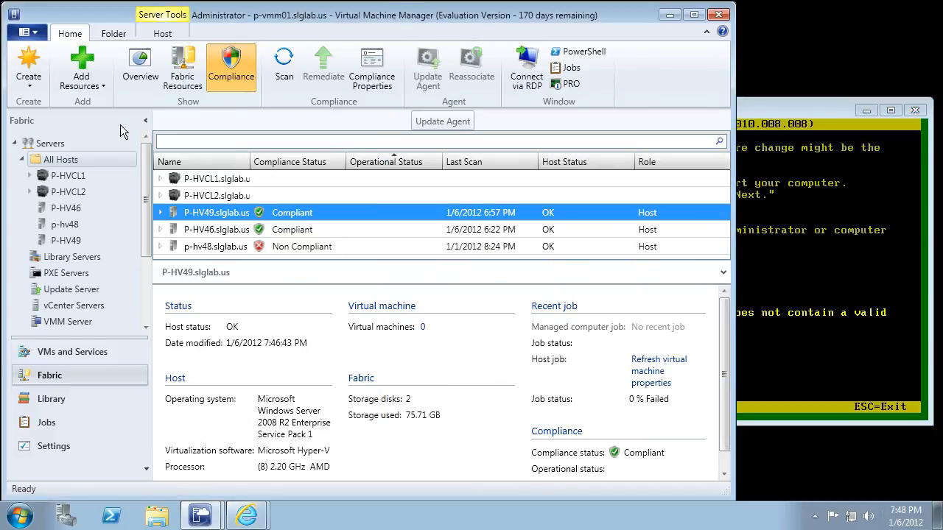
left_click(83, 89)
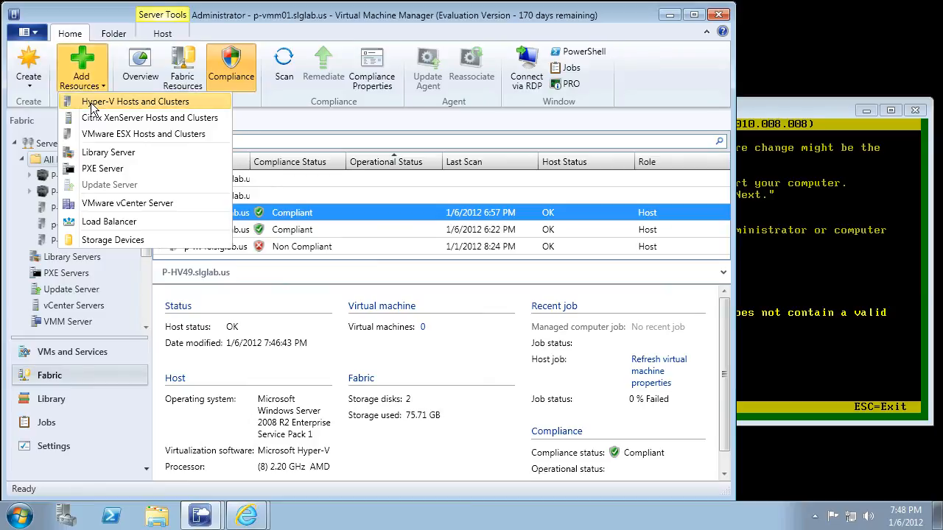
left_click(91, 103)
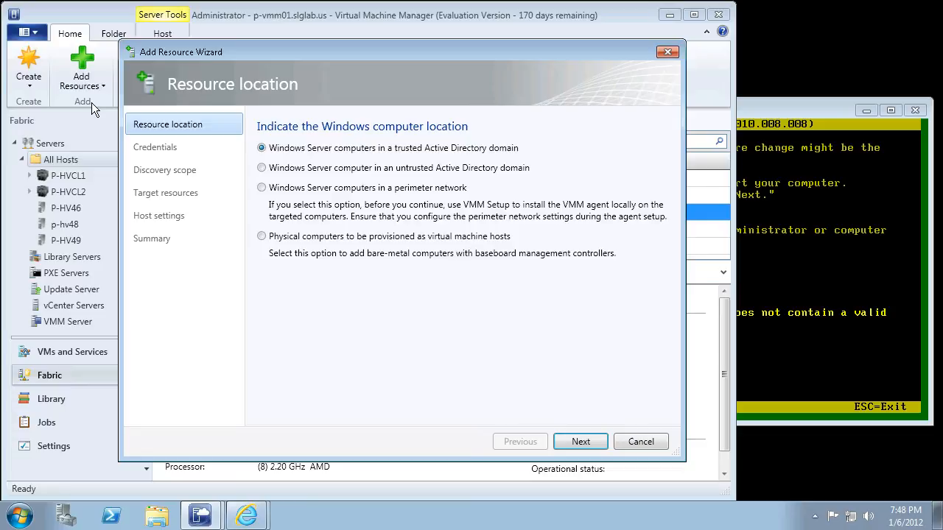
left_click(384, 240)
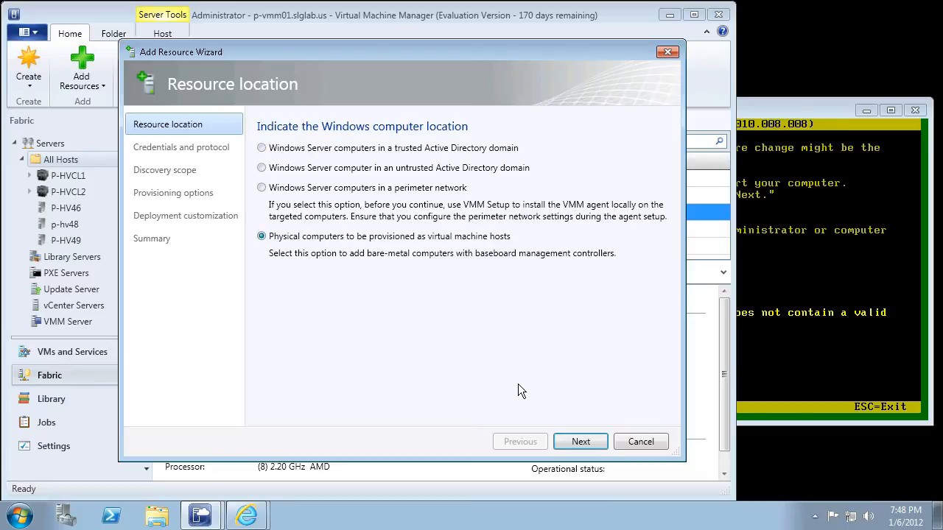
left_click(561, 442)
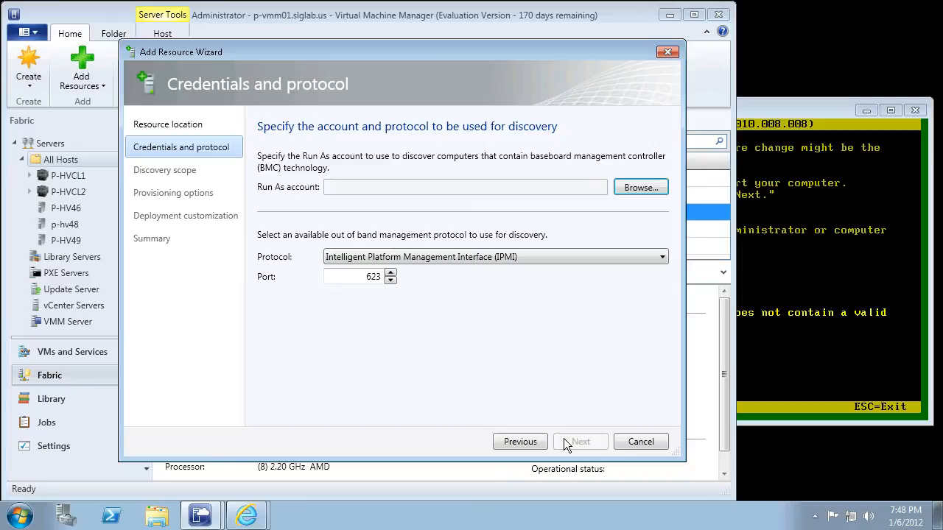
- Use the DRAC Authentication Run As account and the Intelligent Platform Management Interface (IPMI) protocol for discovery
left_click(630, 188)
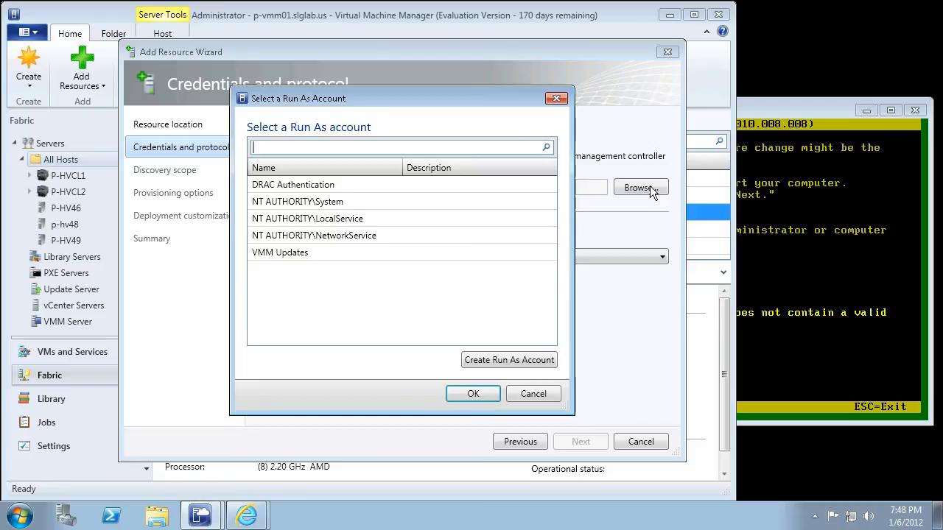
left_click(341, 188)
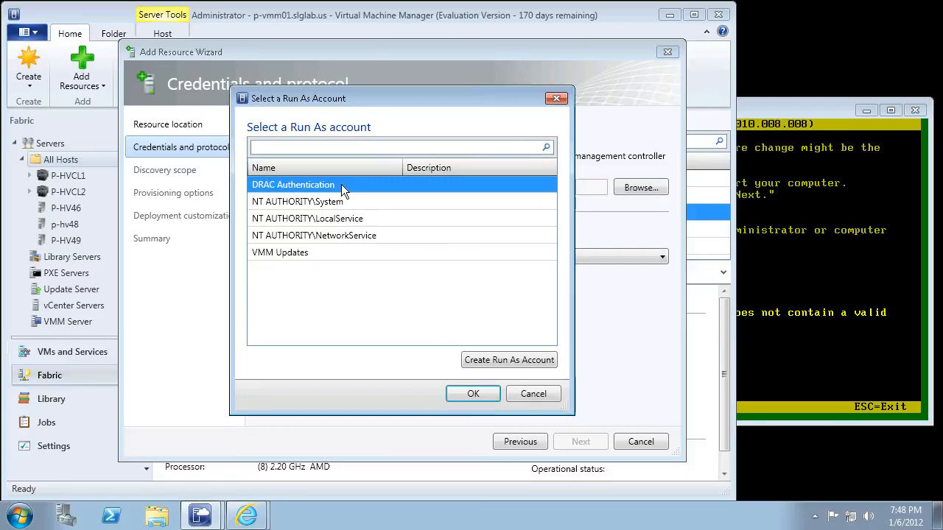
left_click(472, 394)
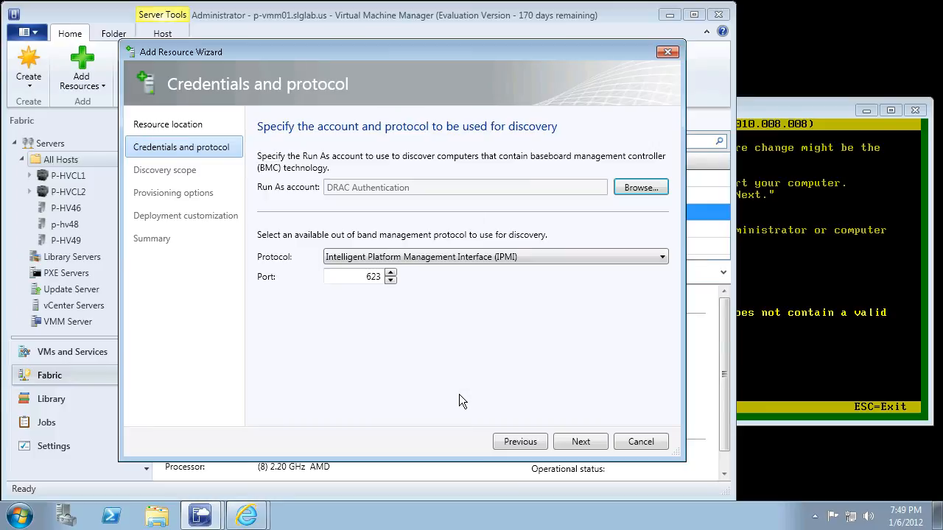
left_click(455, 255)
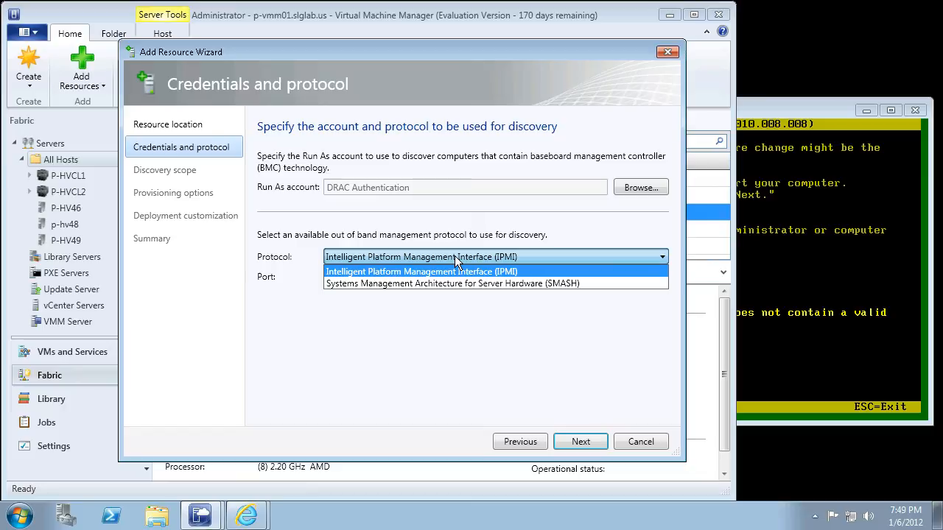
left_click(454, 256)
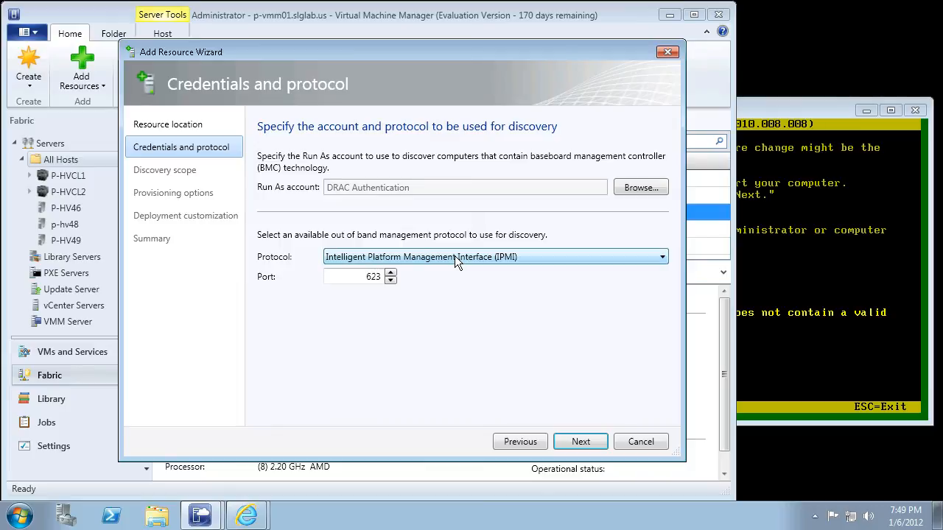
left_click(568, 443)
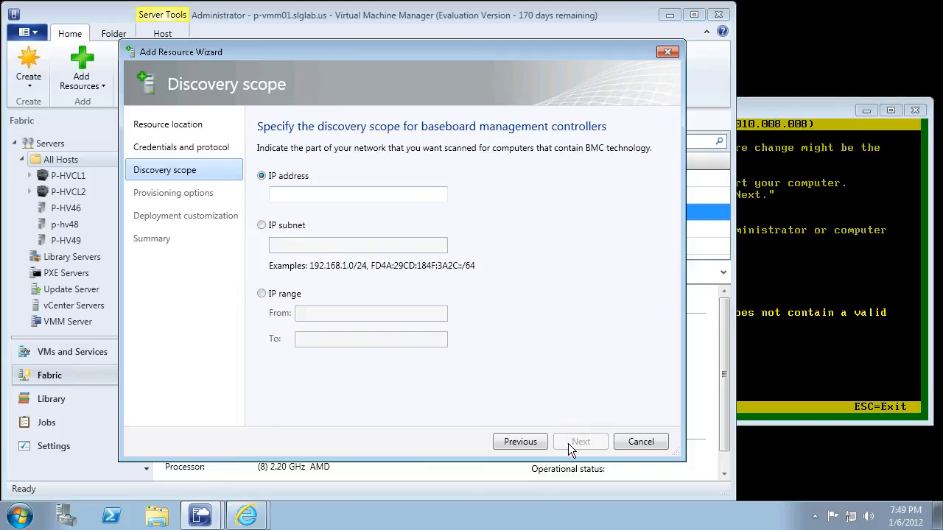
- Set the discovery scope to the single IP address 10.10.7.47 and run the discovery
left_click(327, 196)
type("10.10")
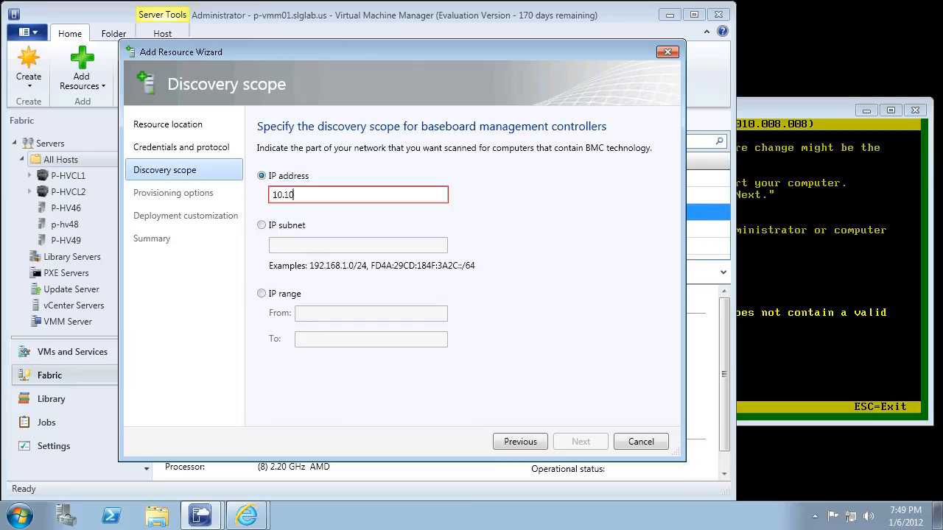
type(".7.47")
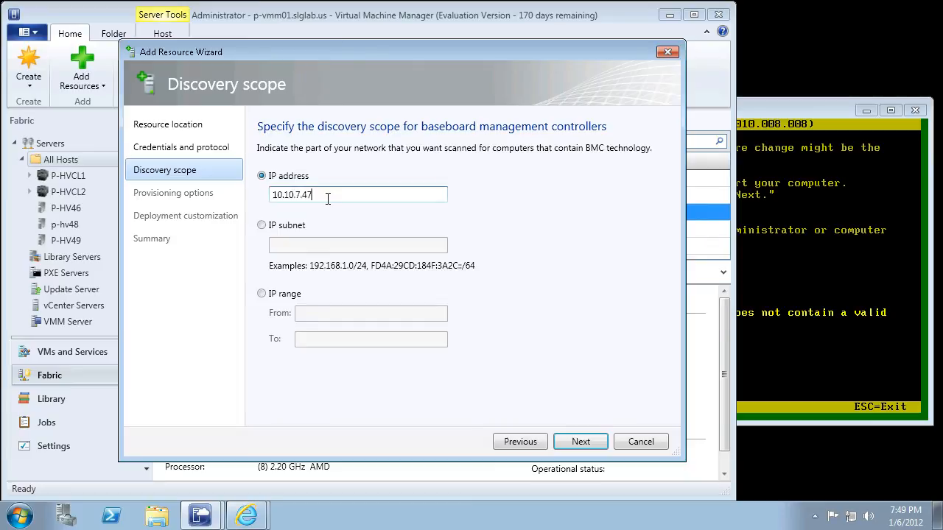
left_click(581, 441)
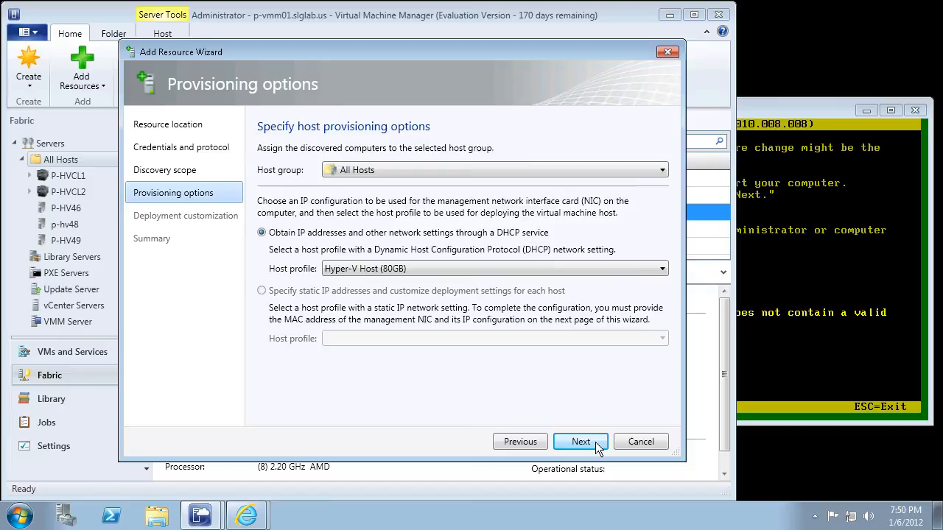
- Choose the Hyper-V Host (50GB) profile for the DHCP-based host provisioning
left_click(360, 270)
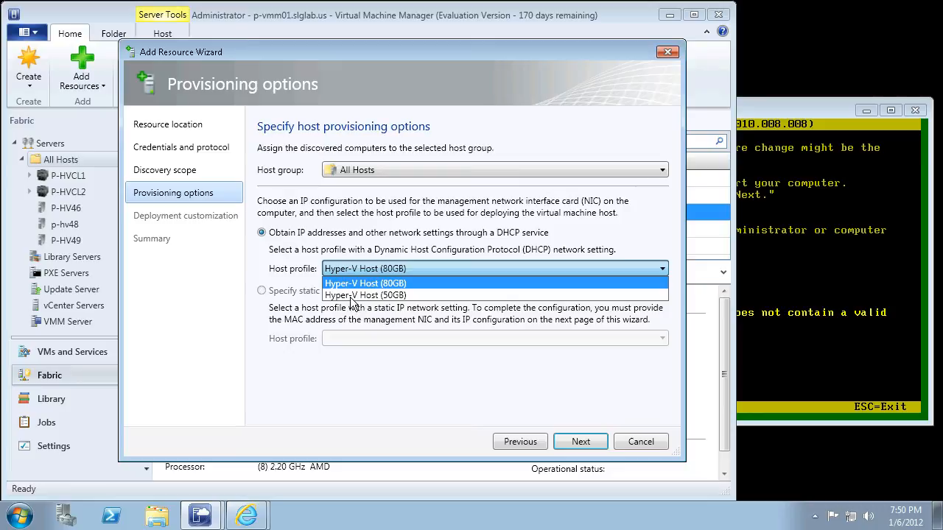
left_click(351, 295)
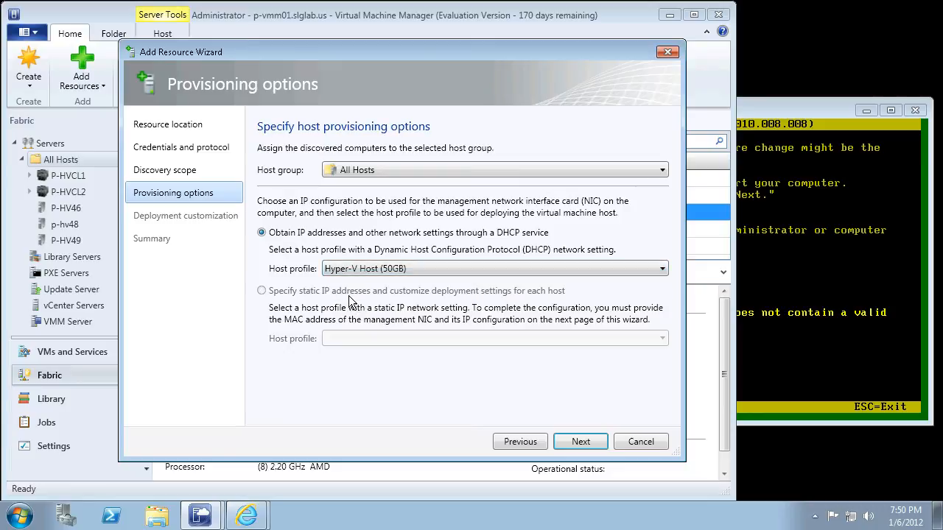
left_click(567, 438)
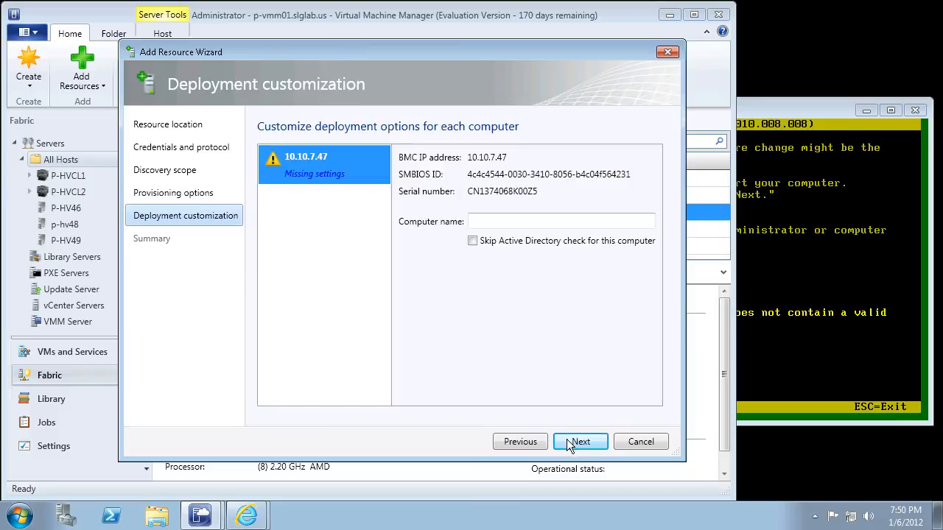
- Name the discovered computer P-HV47 and finish the wizard to start the host deployment
left_click(521, 221)
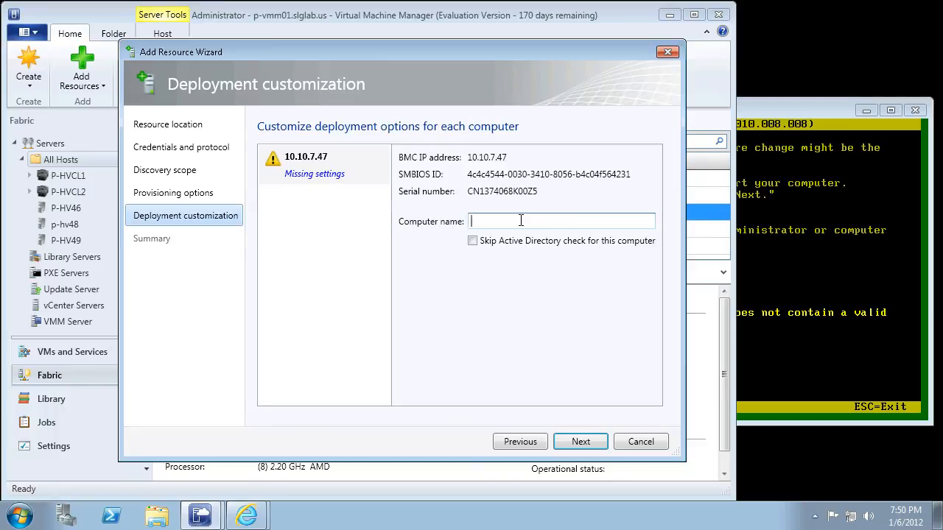
type("P-")
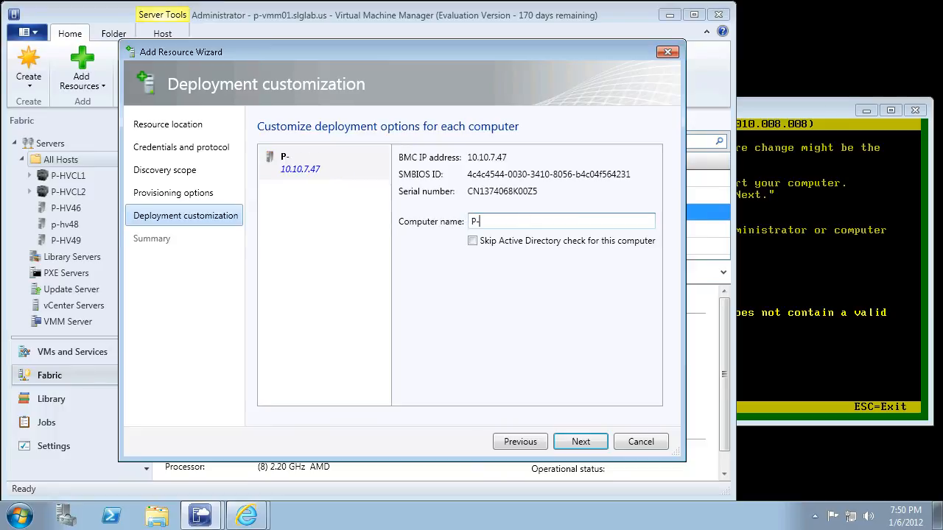
type("HV47")
left_click(567, 439)
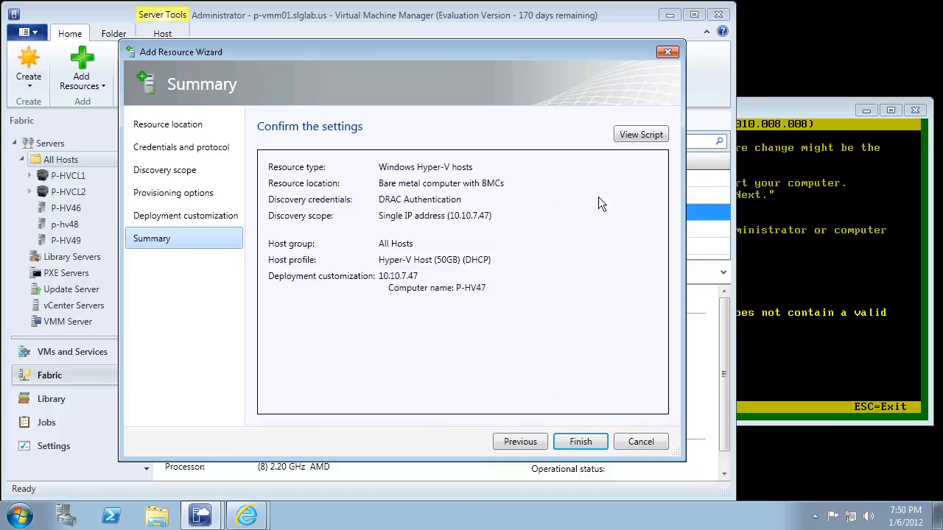
left_click(573, 440)
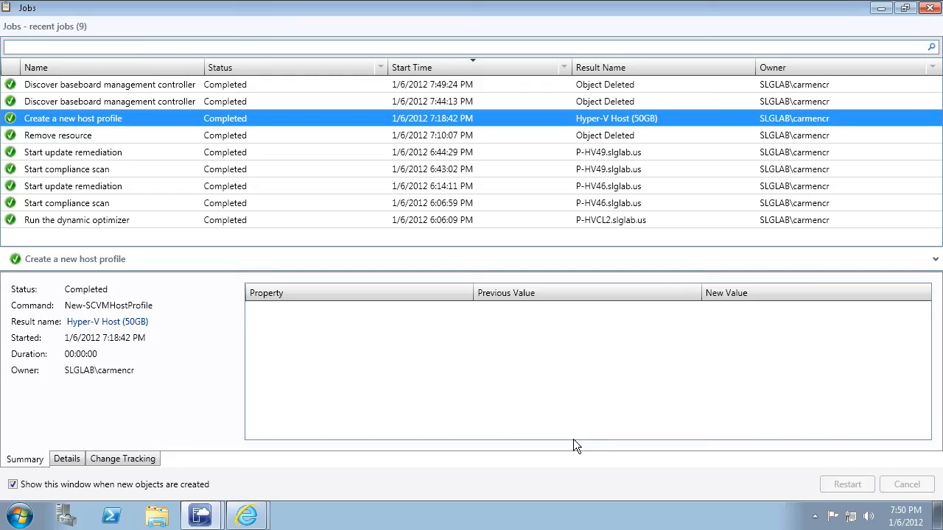
- Monitor the bare-metal deployment in the server's remote console and in the step details of the host creation job
mouse_move(246, 521)
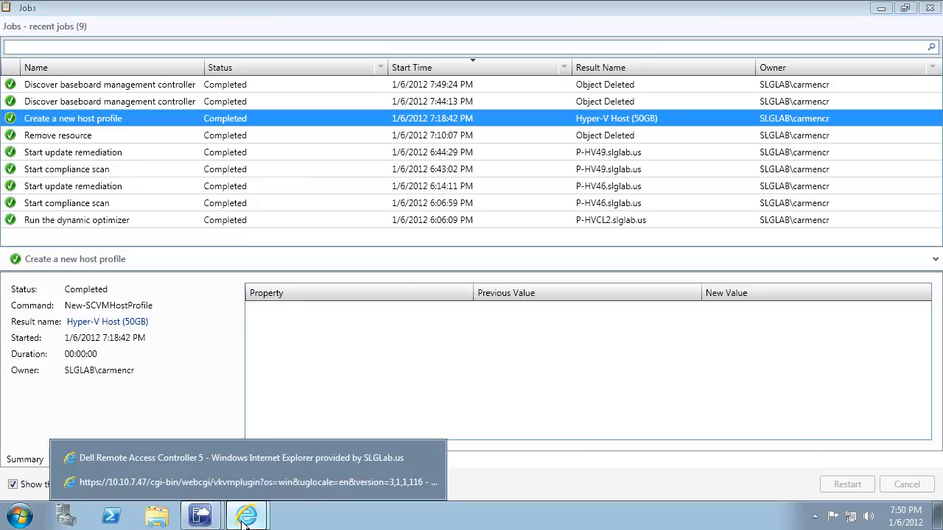
left_click(227, 483)
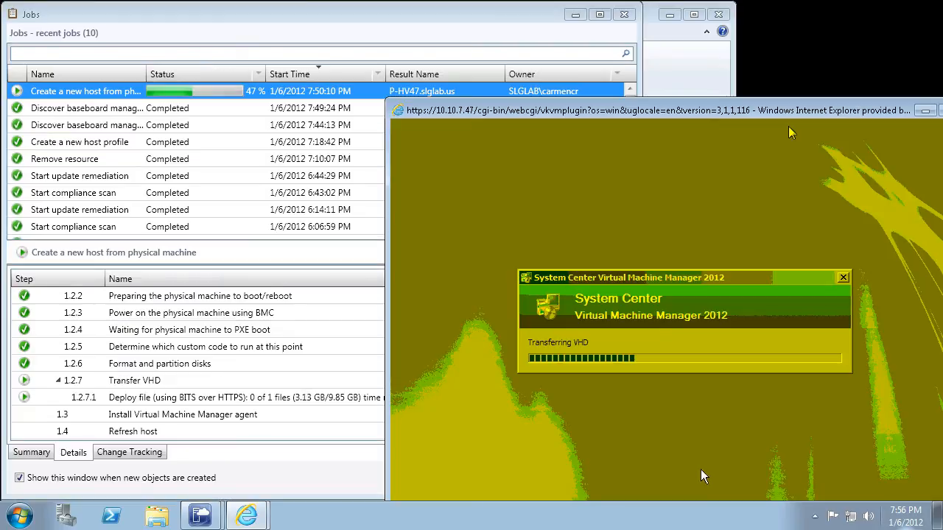
left_click(325, 401)
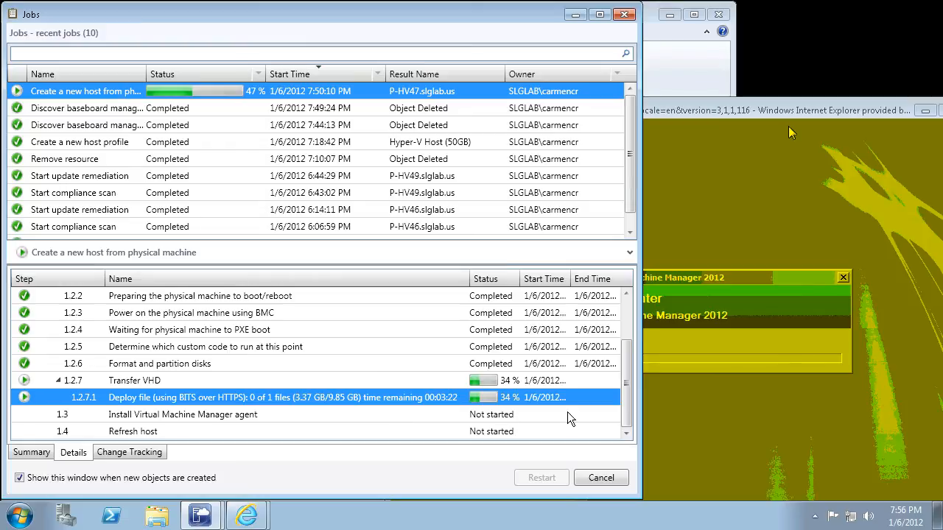
left_click_drag(469, 279, 337, 279)
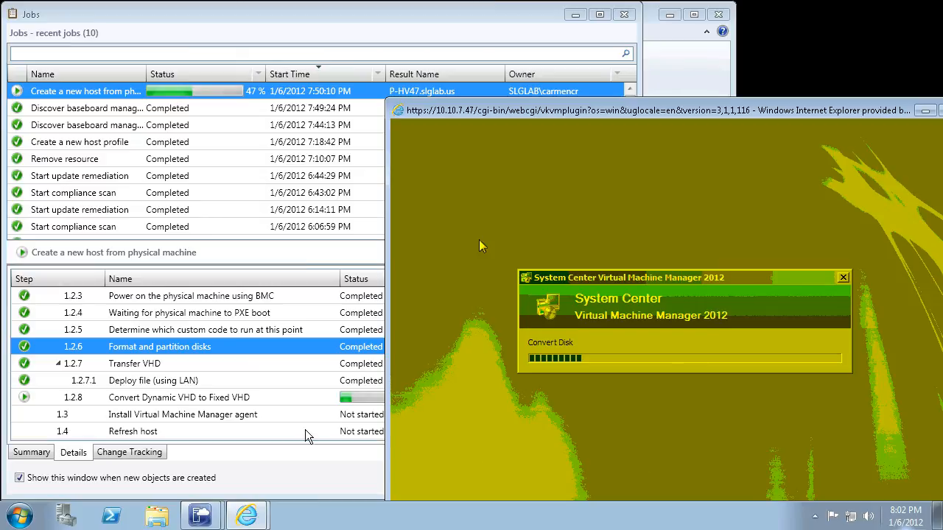
left_click(310, 402)
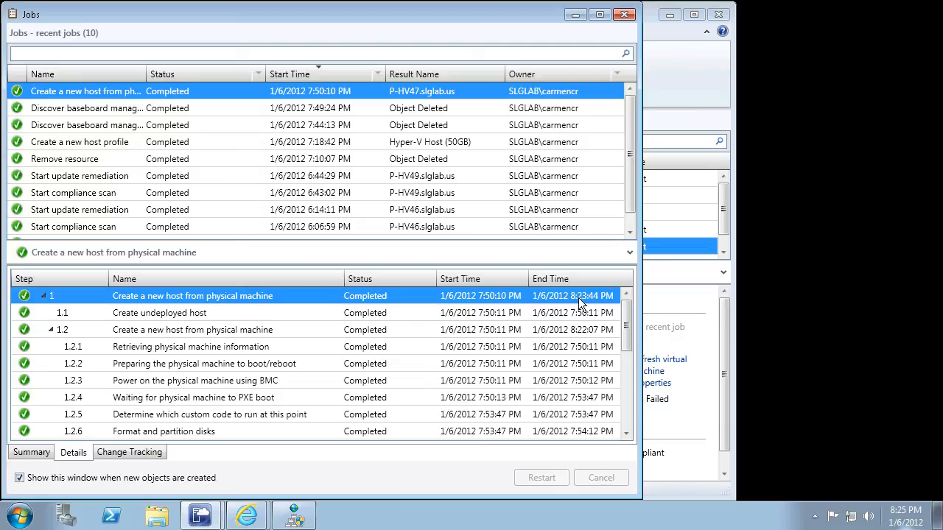
- Return to the Virtual Machine Manager console and view the new P-HV47 host under All Hosts
left_click(208, 521)
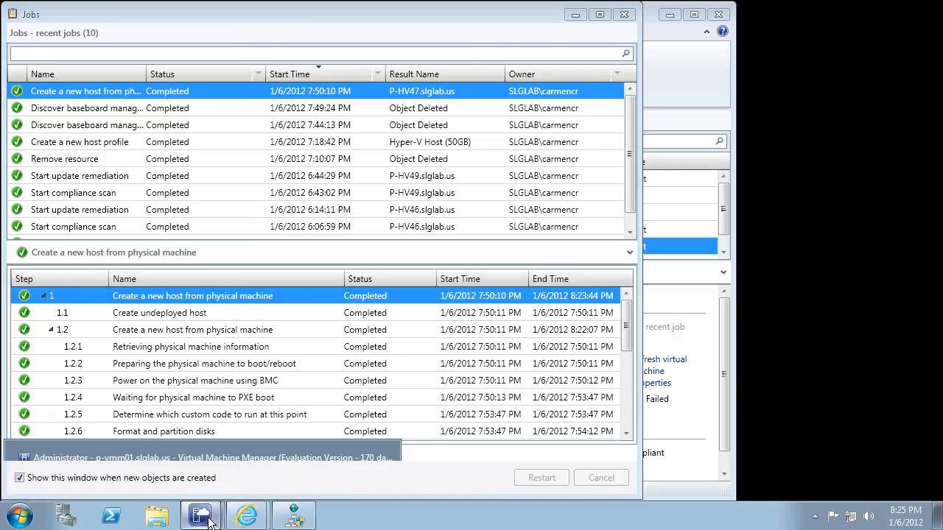
left_click(201, 461)
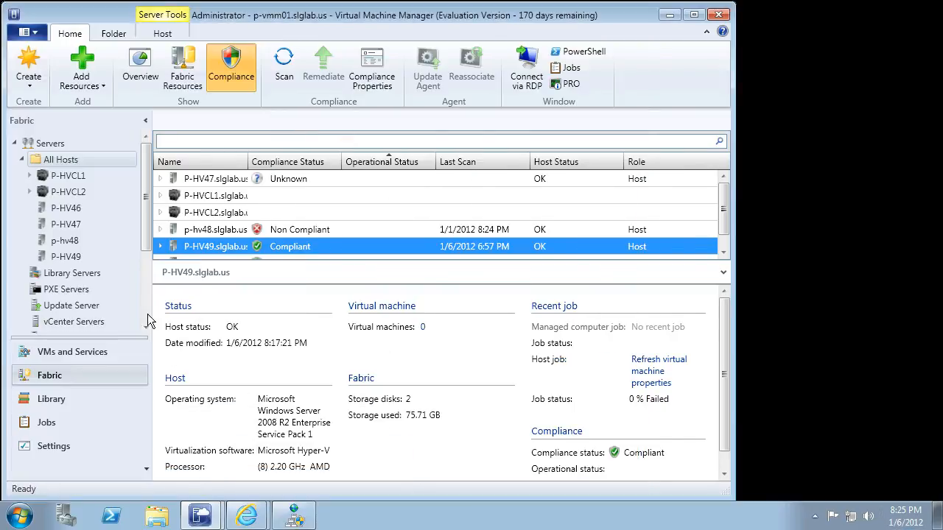
left_click(79, 223)
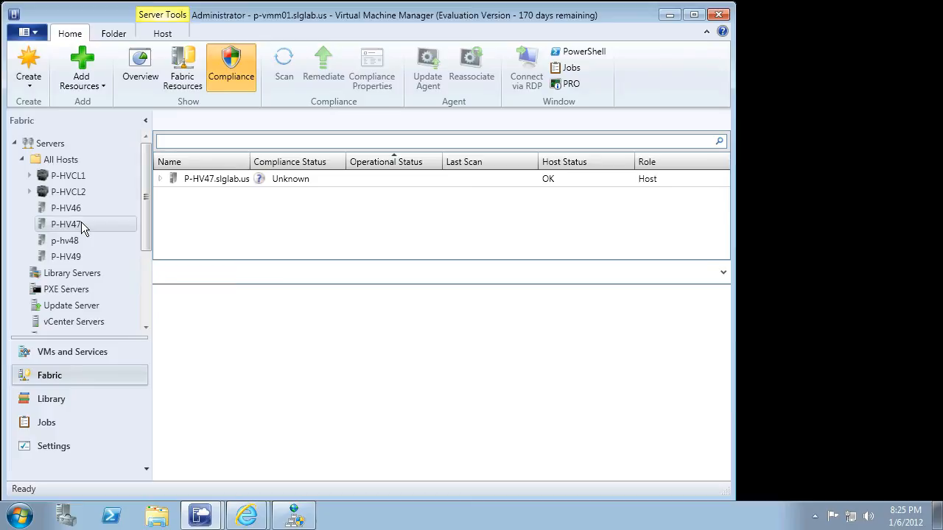